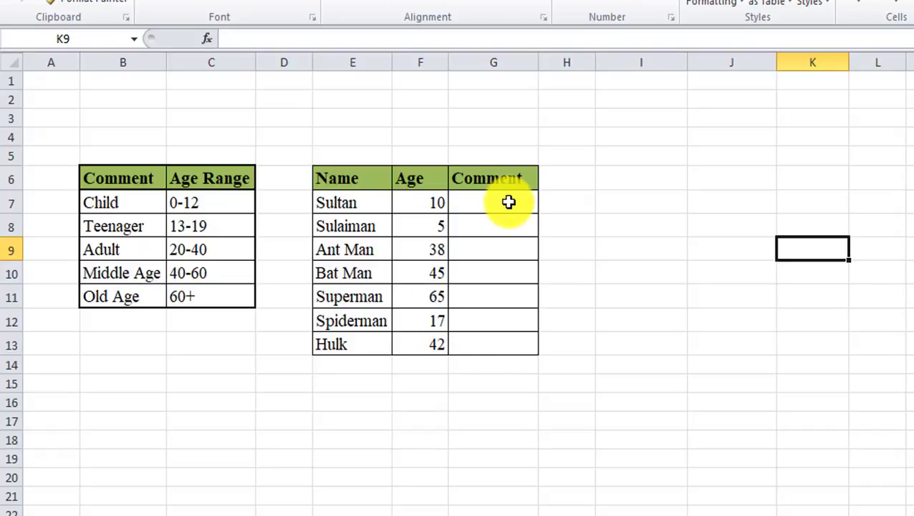
- Select G7 and review the Child (0-12) and Old Age (60+) age ranges
click(507, 202)
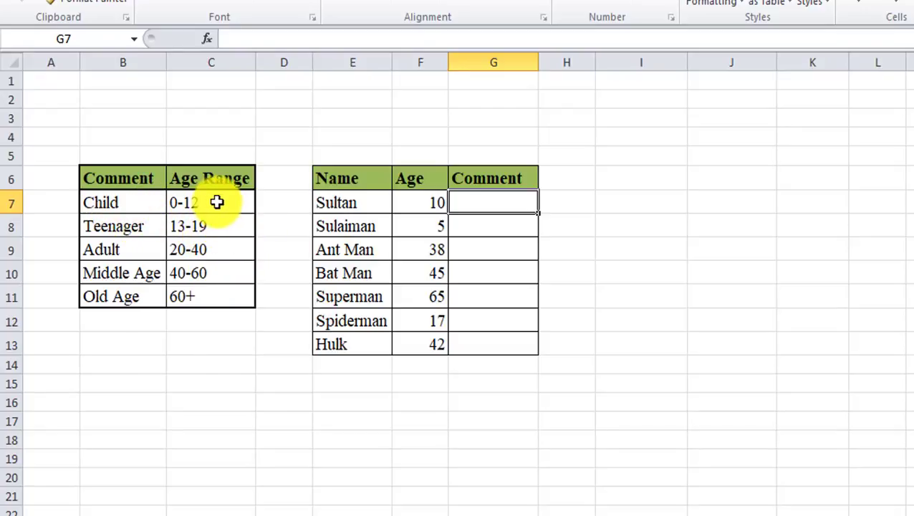
click(212, 203)
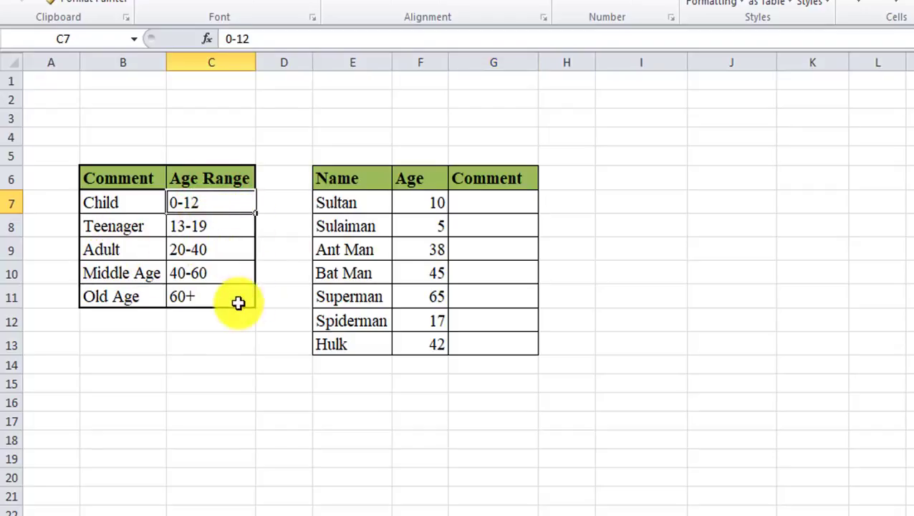
click(210, 295)
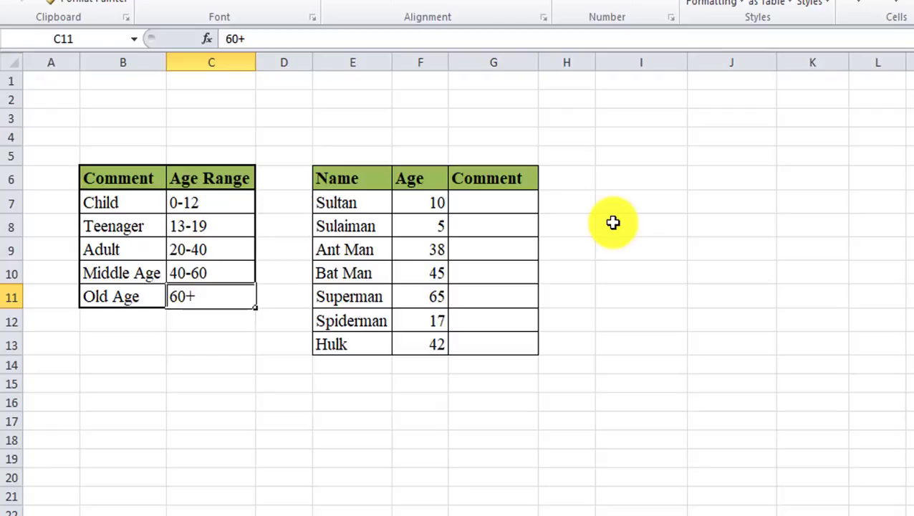
- Enter =IF(F7>=12,"Adult","Child") in G7 so the first person shows Child
double_click(500, 204)
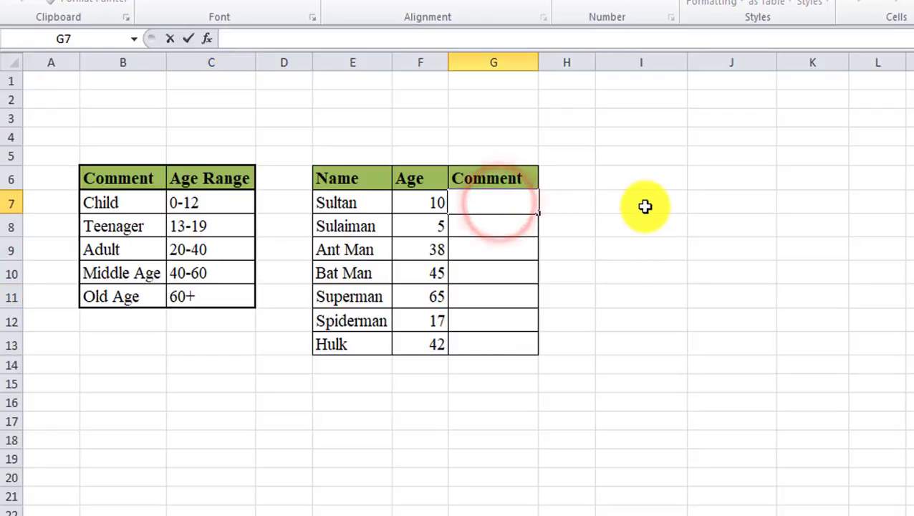
text(=if)
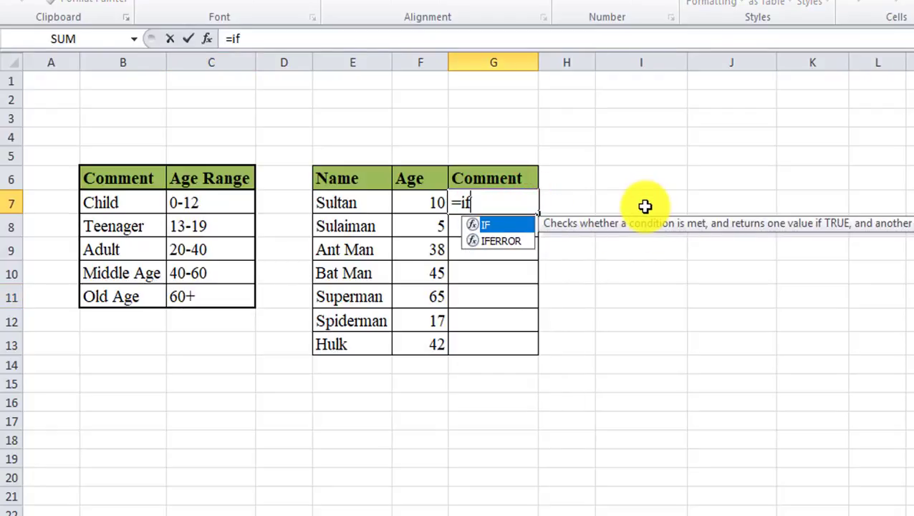
text(()
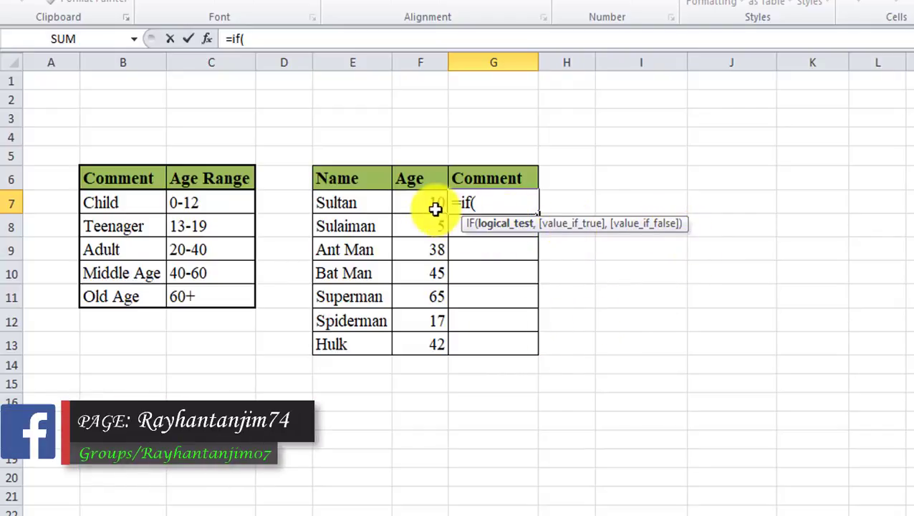
click(435, 206)
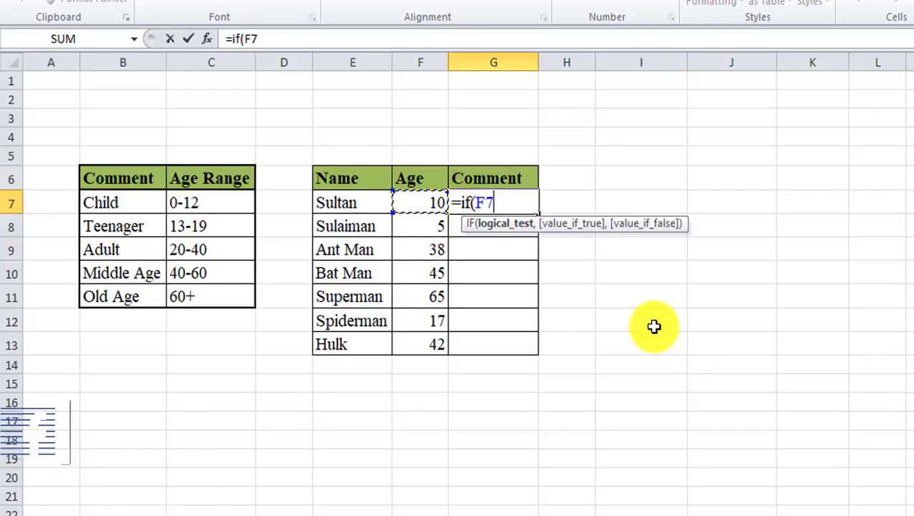
text(>)
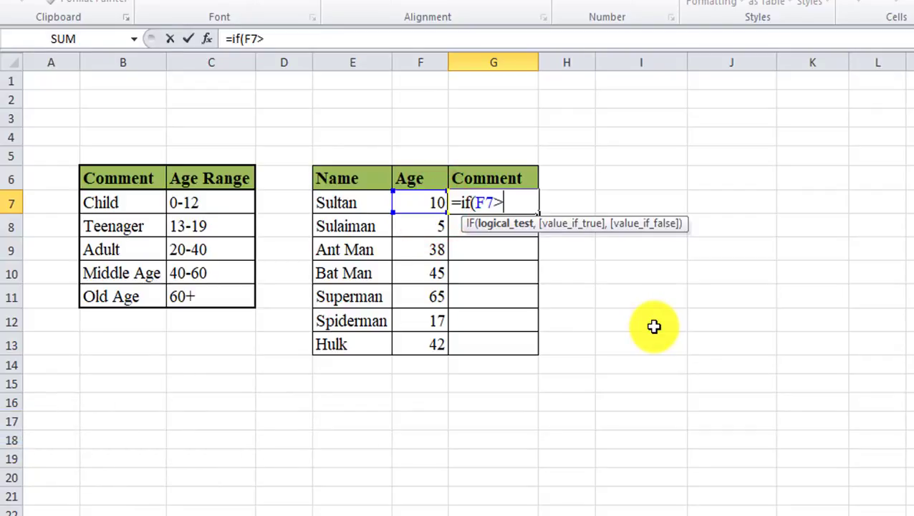
text(=12)
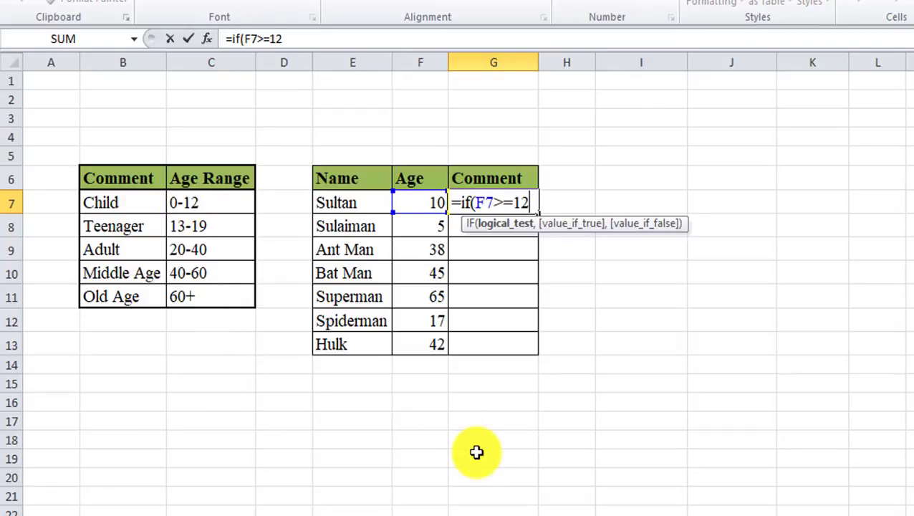
text(,)
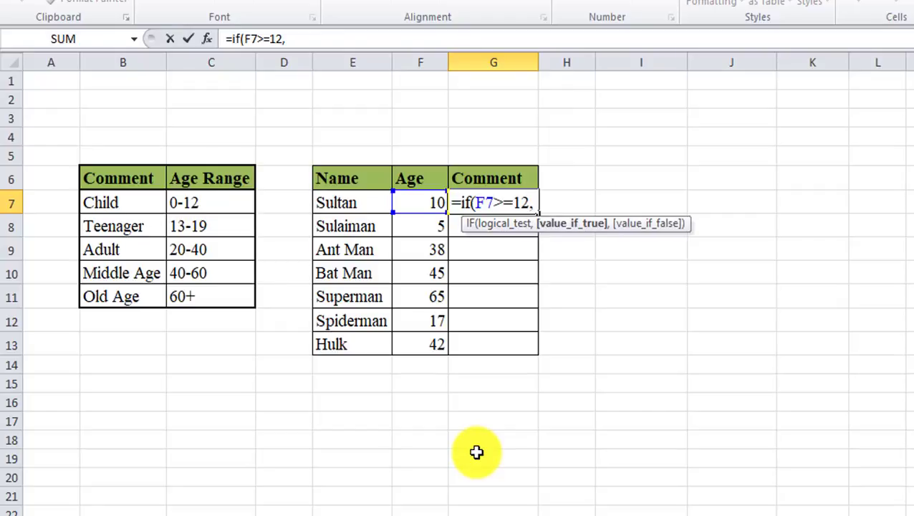
text("A)
text(dult)
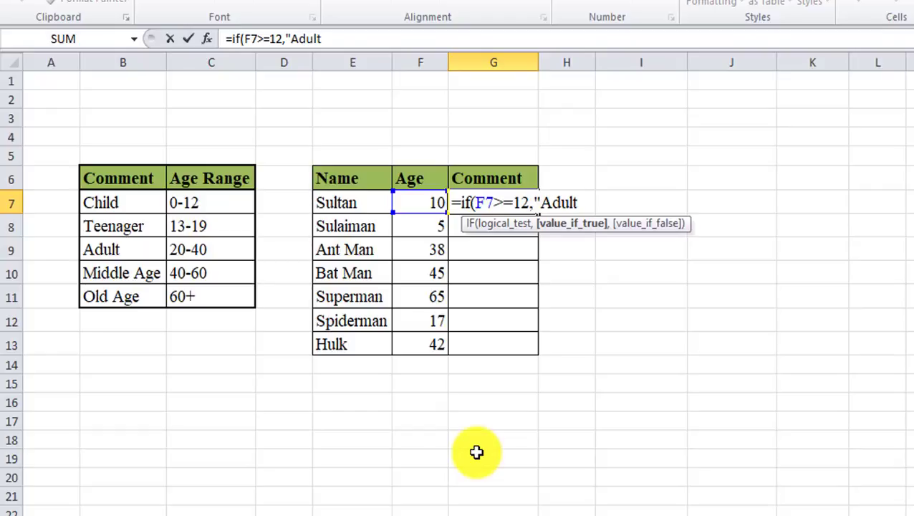
text(",))
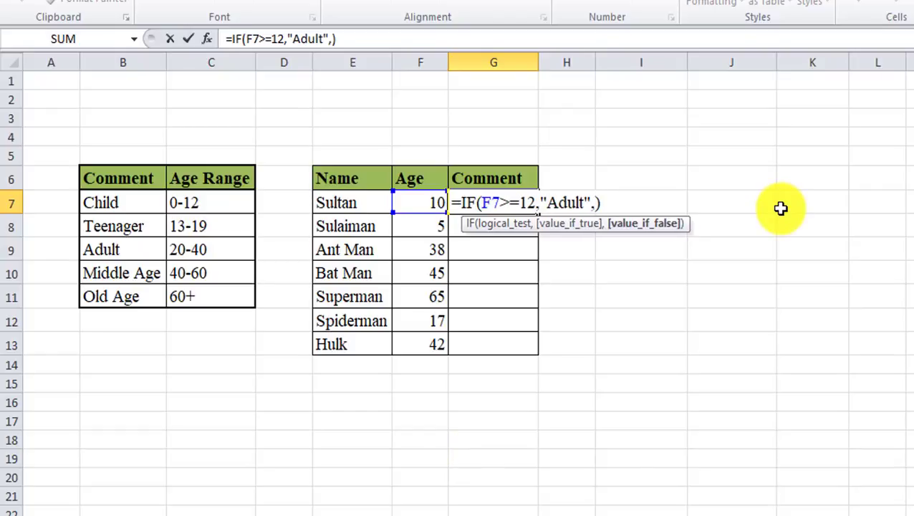
text("C)
text(hild)
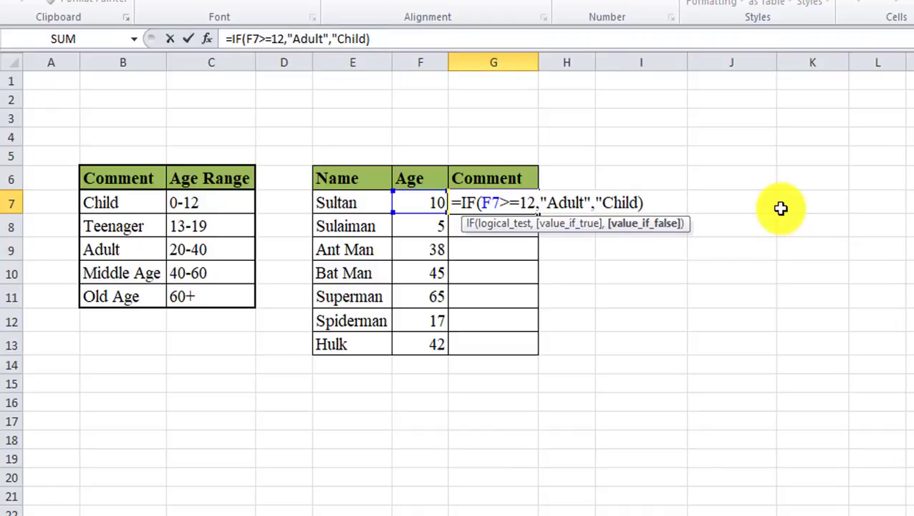
text(")
click(663, 206)
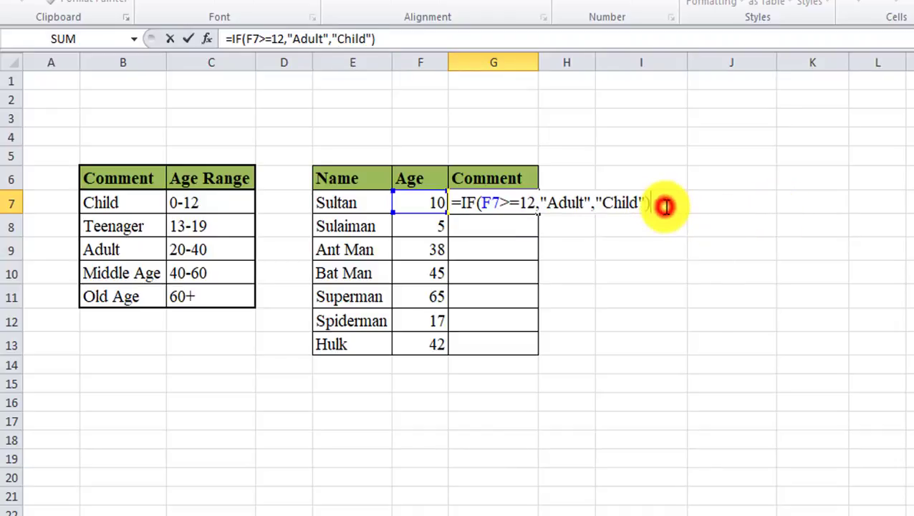
key(Return)
- Test the G7 formula by changing F7 to 13 to see Adult, then undo back to 10
click(528, 202)
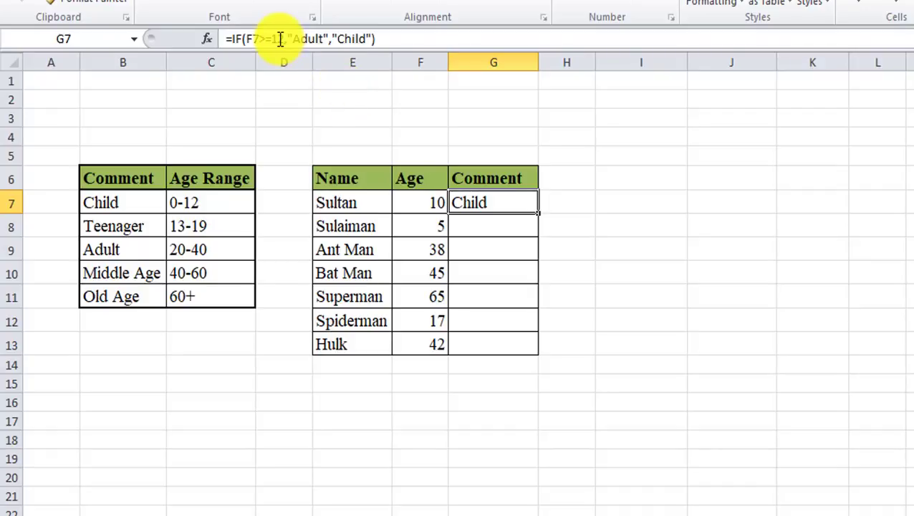
click(437, 203)
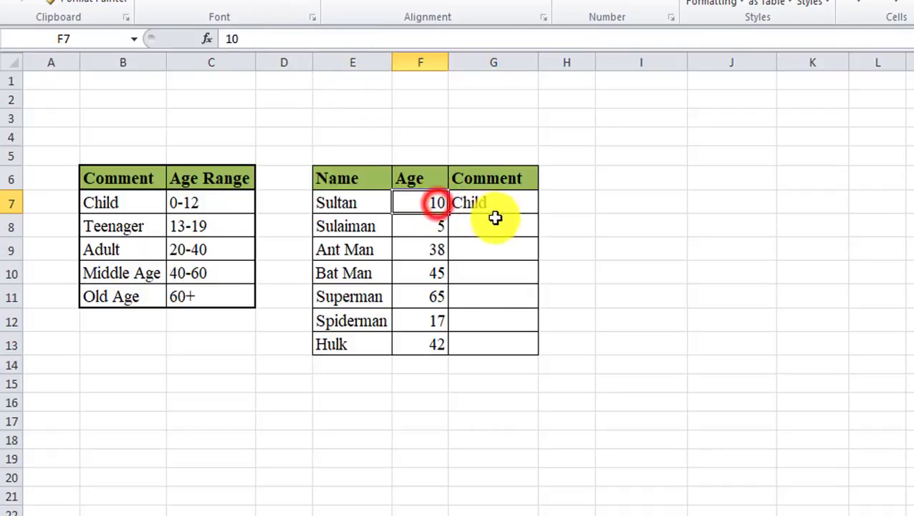
text(13)
click(689, 252)
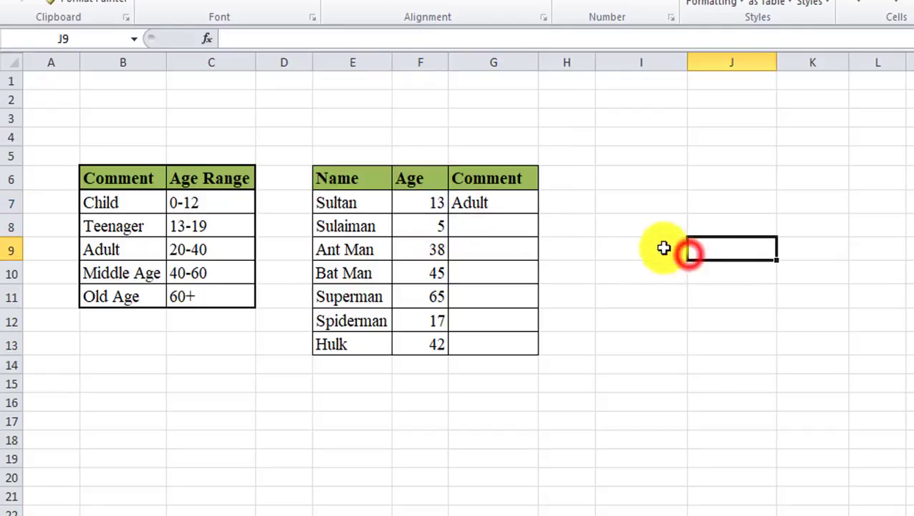
click(493, 204)
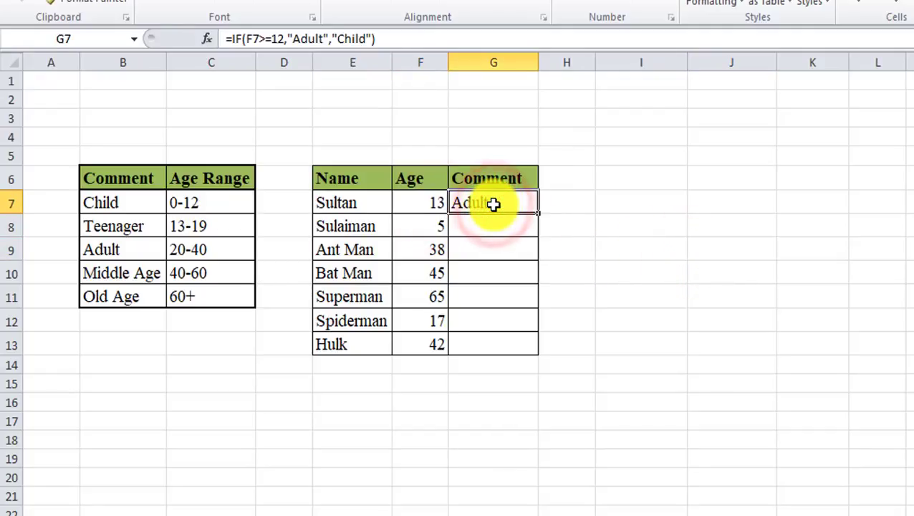
key(ctrl+z)
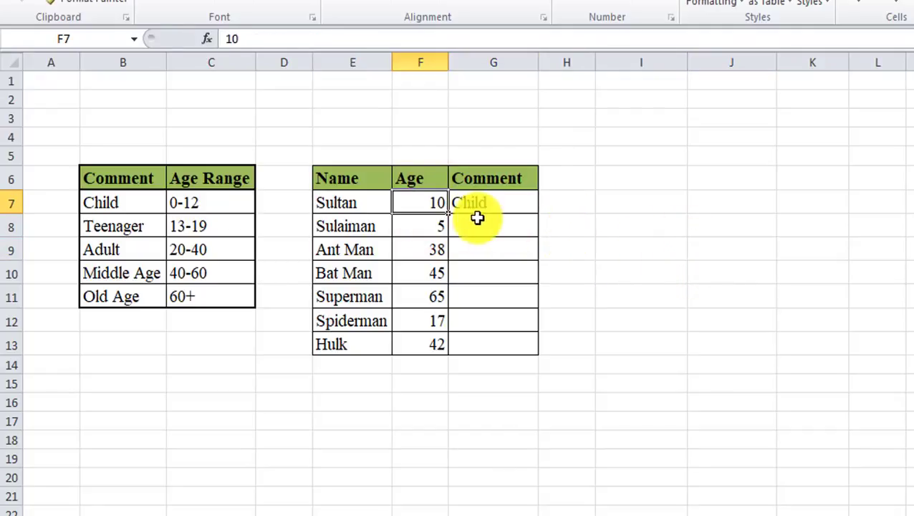
- Delete the IF formula from G7, leaving the cell empty
double_click(522, 202)
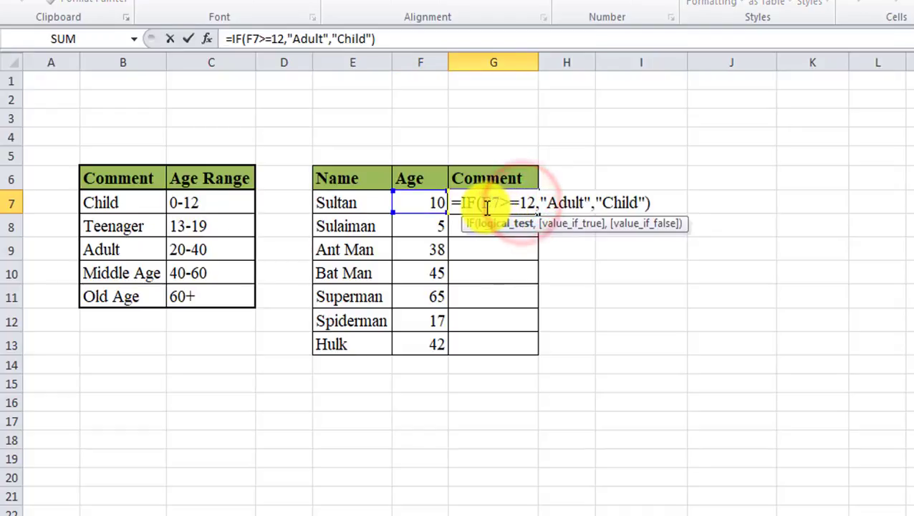
click(456, 202)
drag(673, 182, 636, 204)
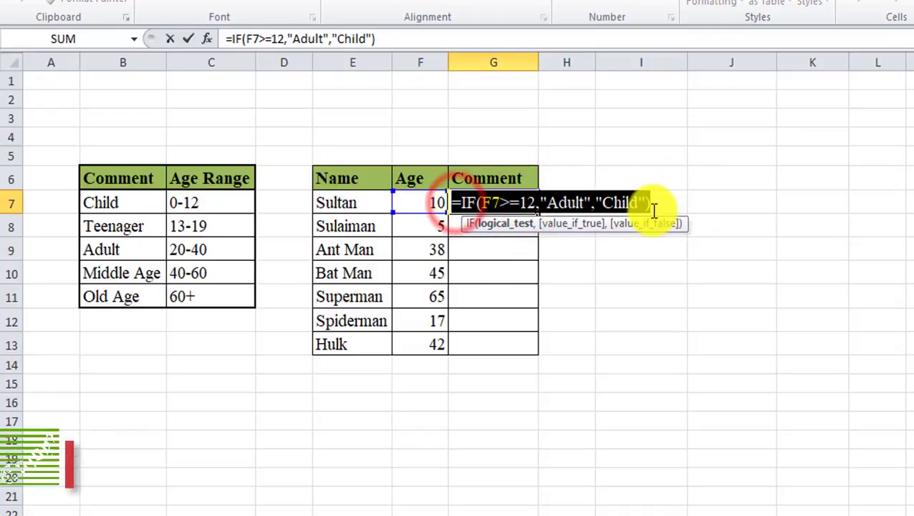
key(BackSpace)
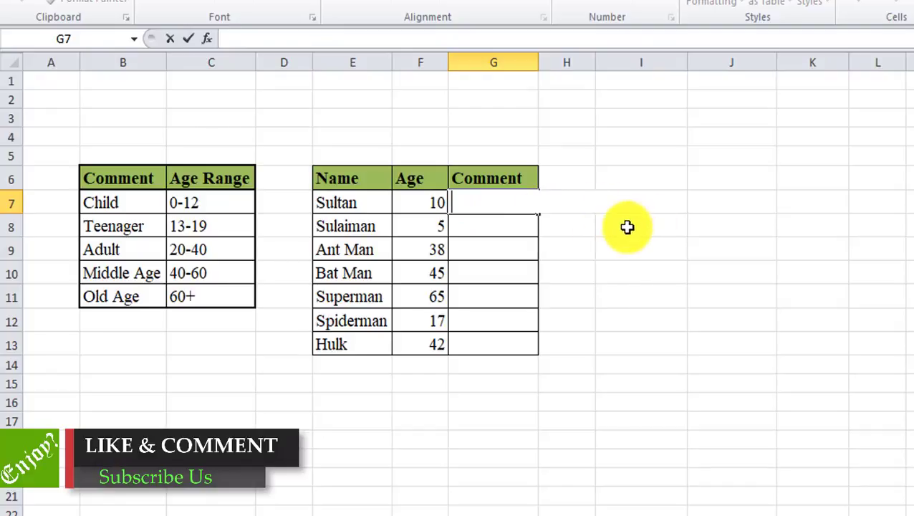
- Begin G7's formula with =IF(F7>=60,"Old Age", as the first branch
click(626, 227)
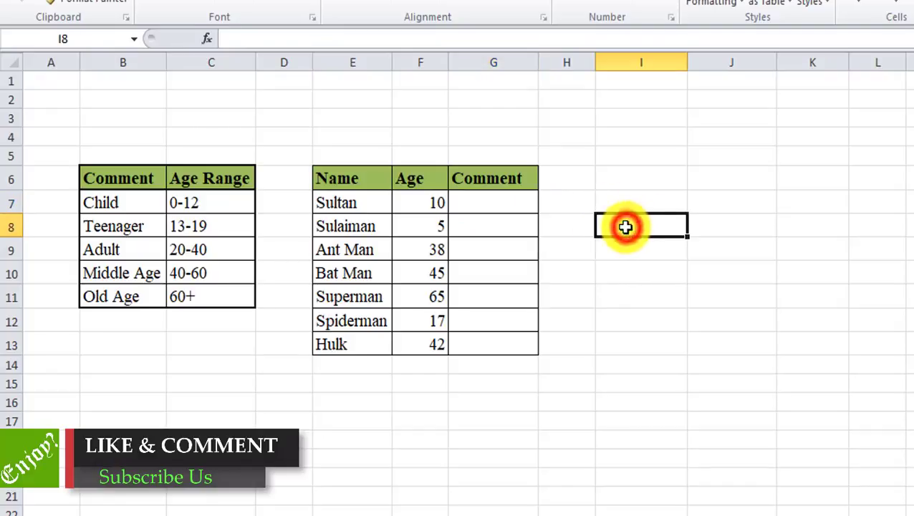
click(510, 199)
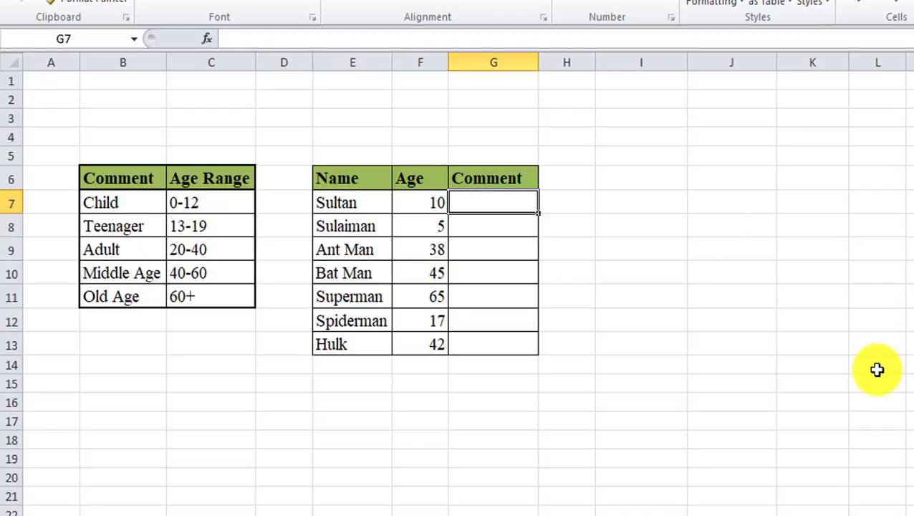
text(=)
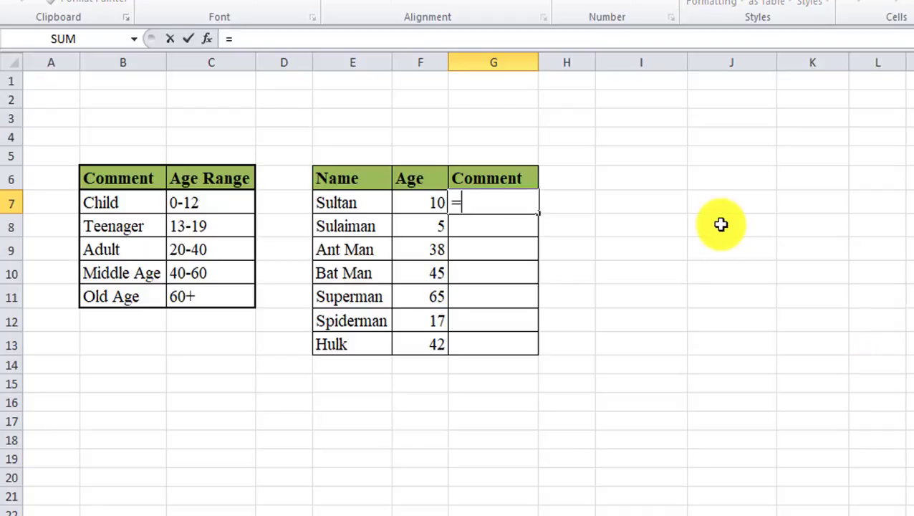
text(if)
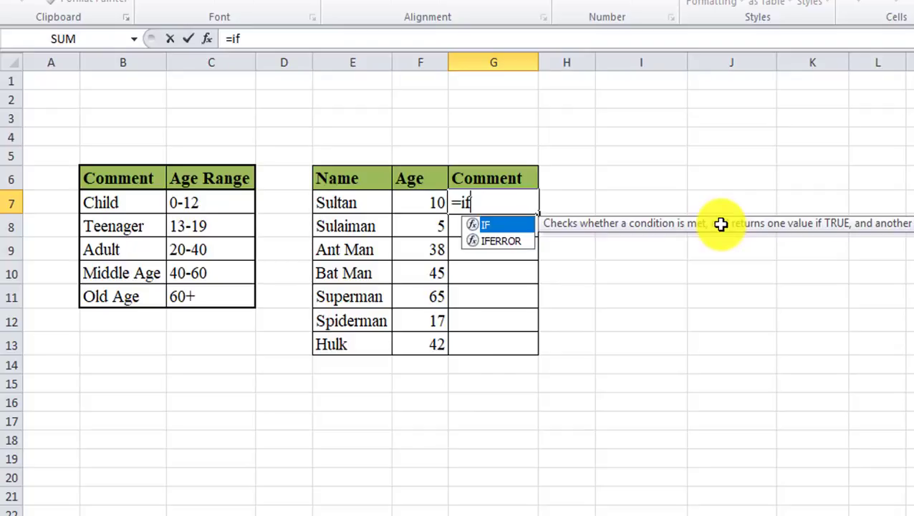
text(()
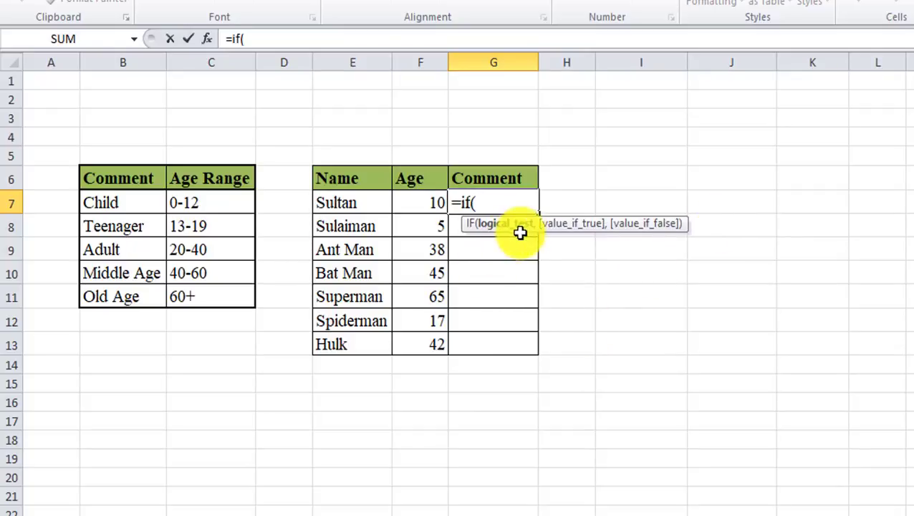
click(434, 203)
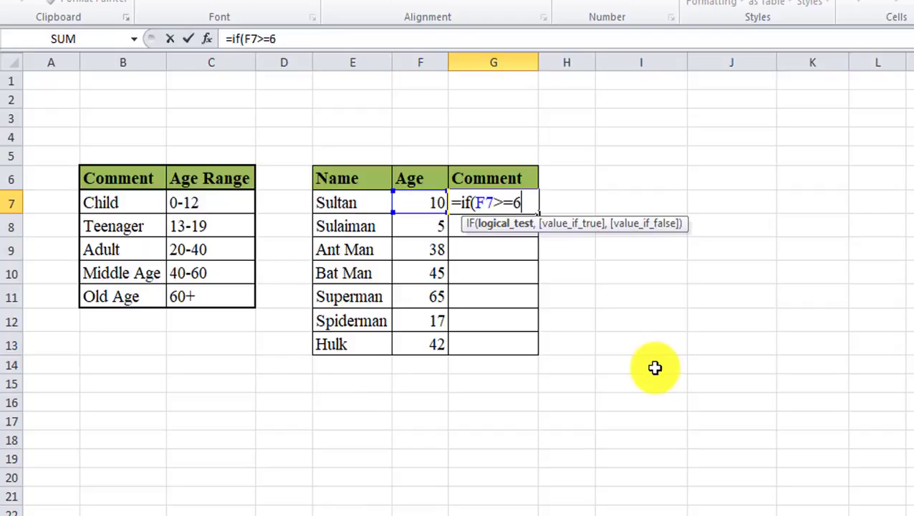
text(0,"Old Age)
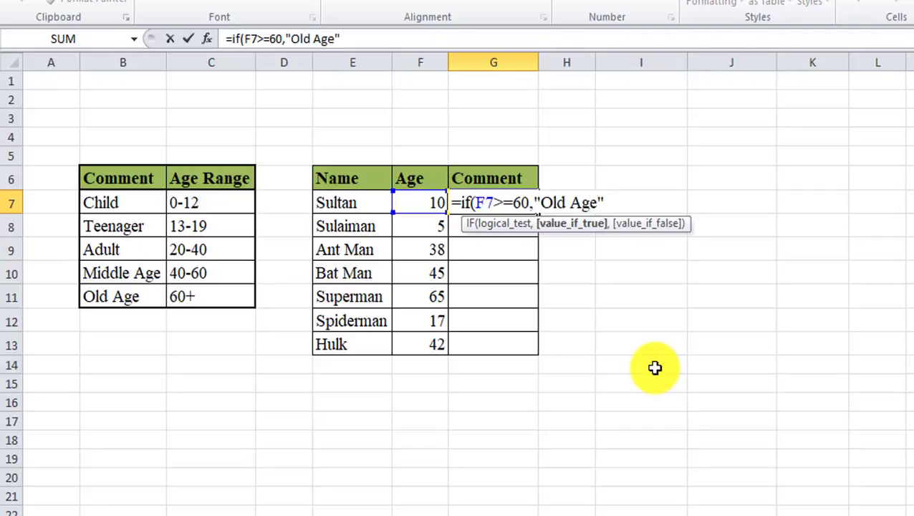
text(,)
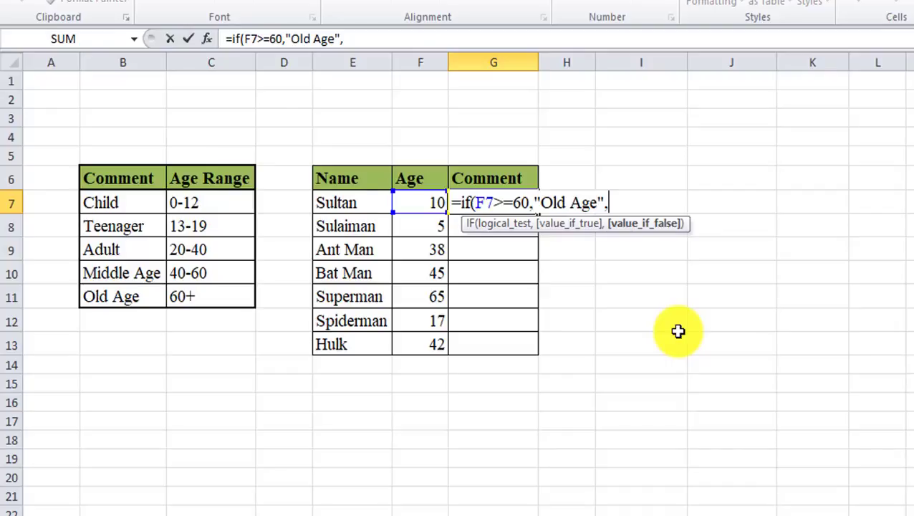
- Add nested IF tests on F7 for Middle Age at 40 and Adult at 20
text(if)
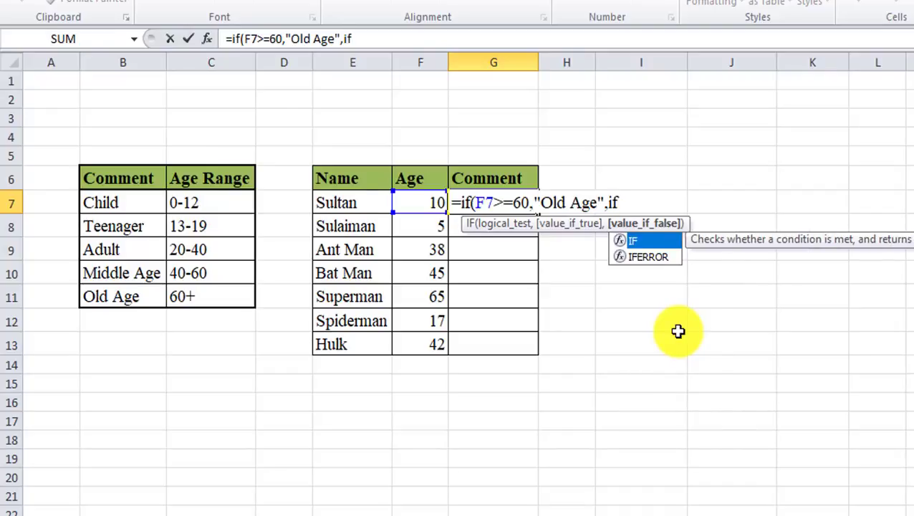
text(()
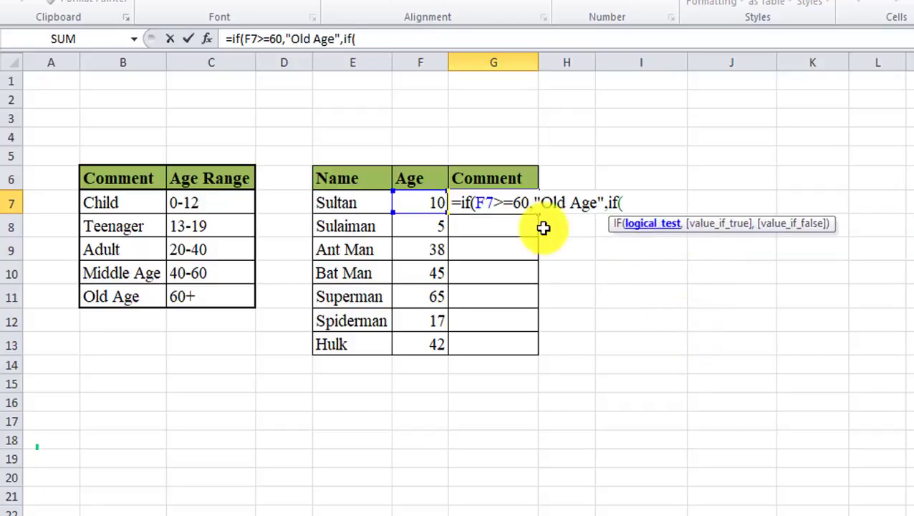
click(437, 208)
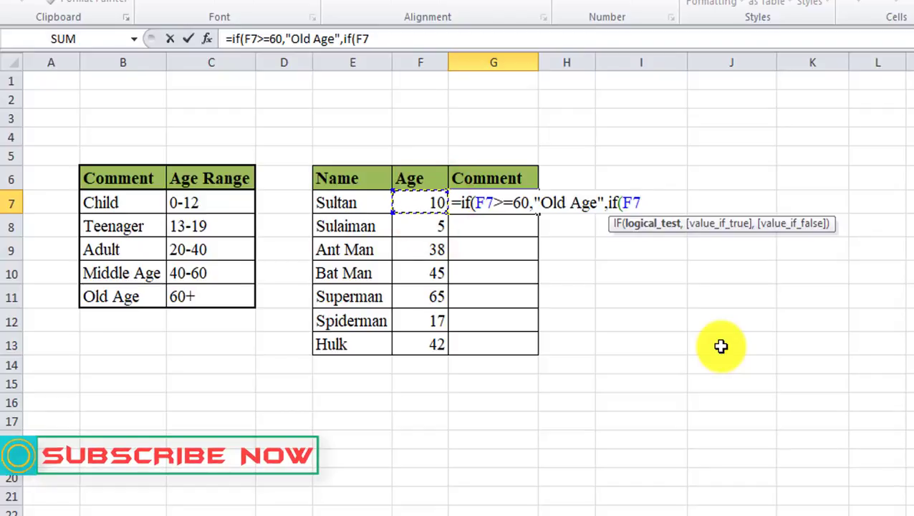
text(>=)
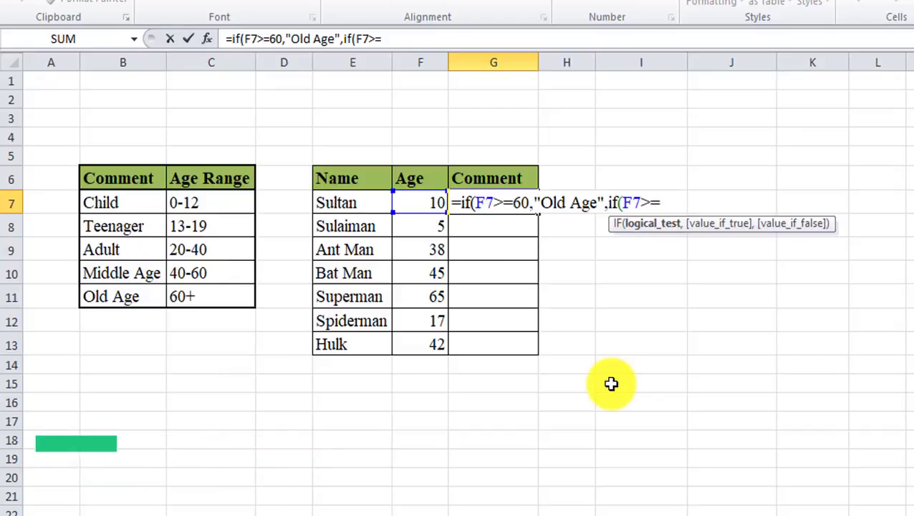
text(40)
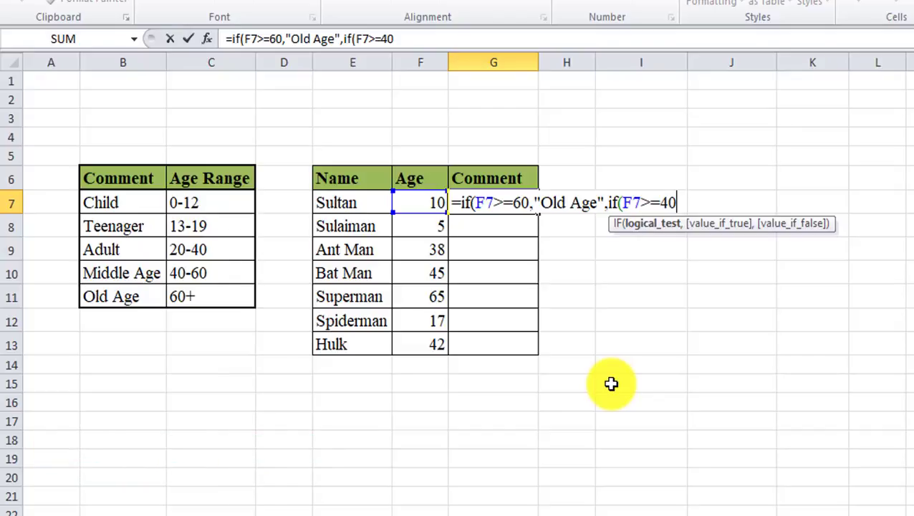
text(,"Middle Age)
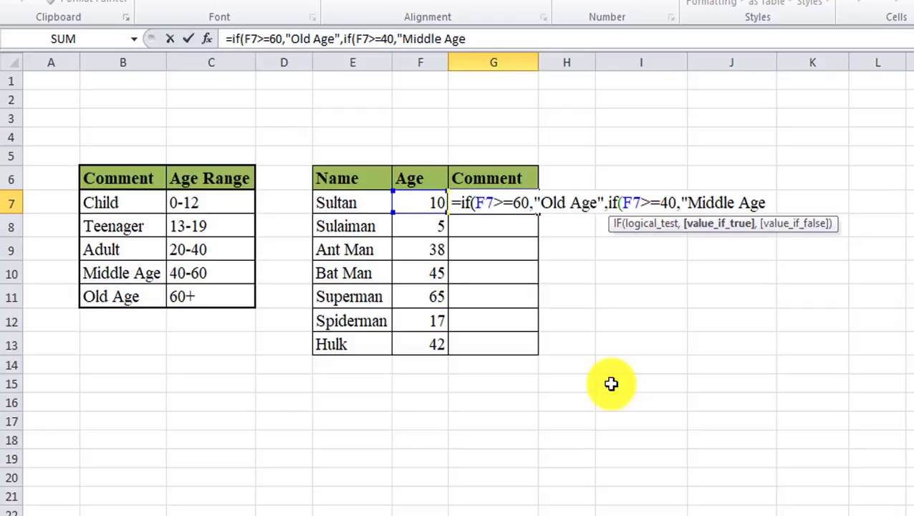
text(",)
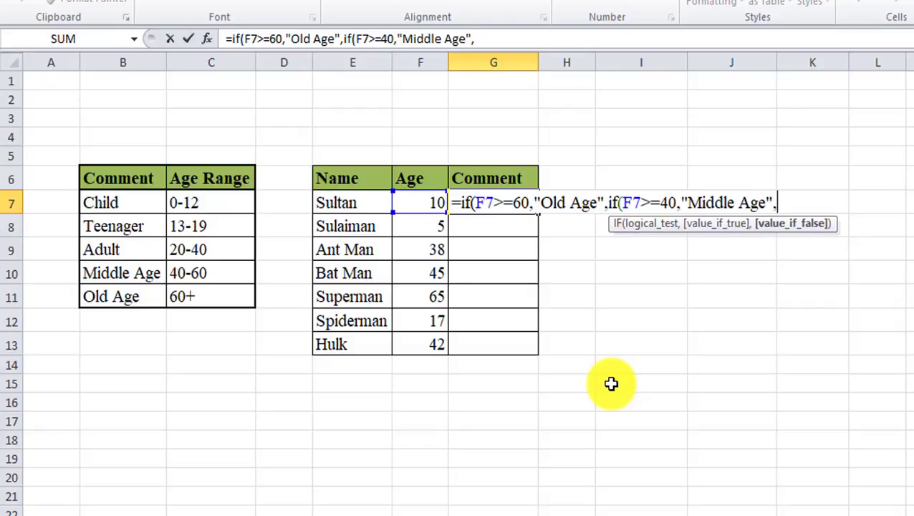
text(if)
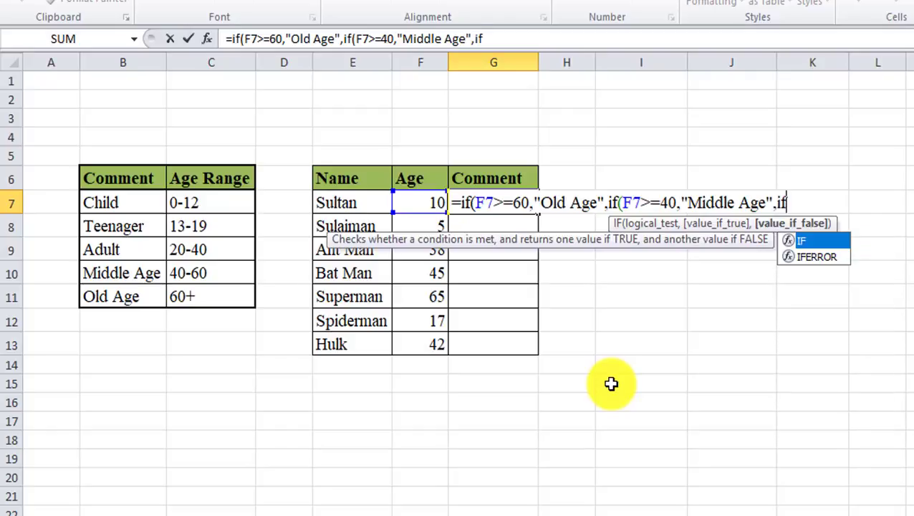
text(()
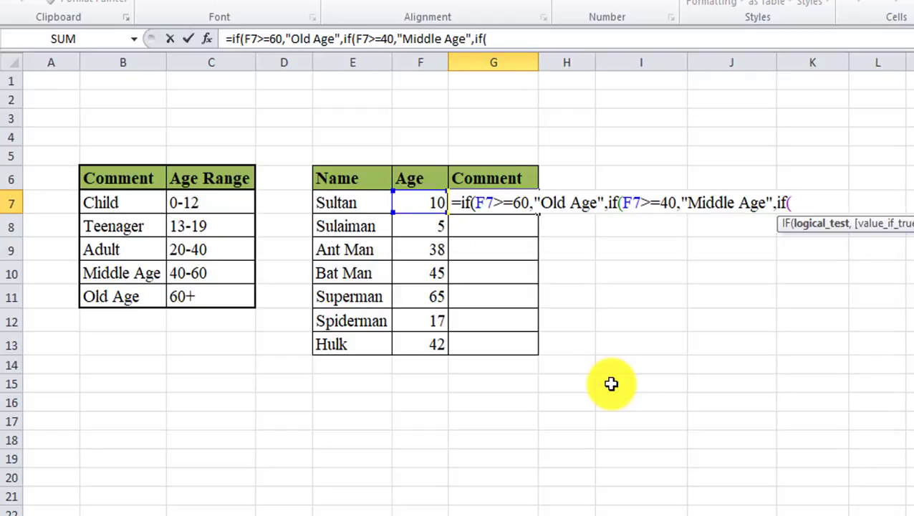
click(423, 203)
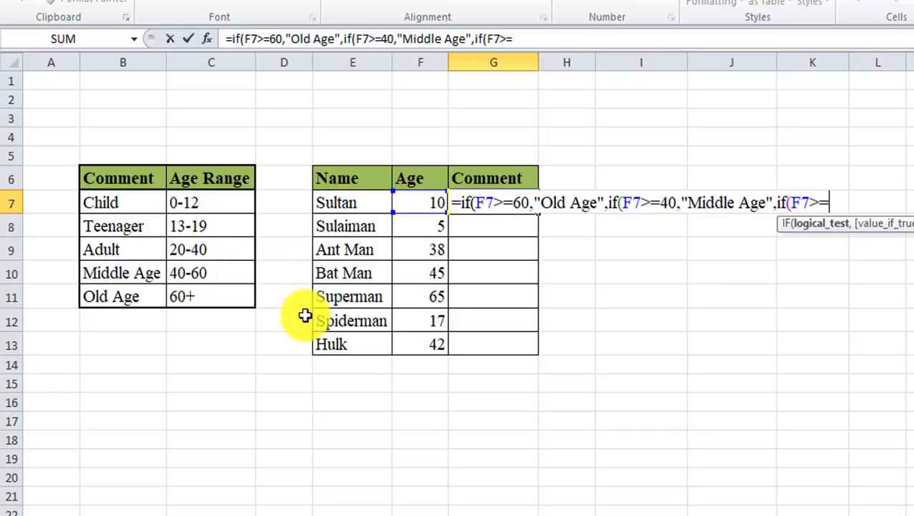
text(2)
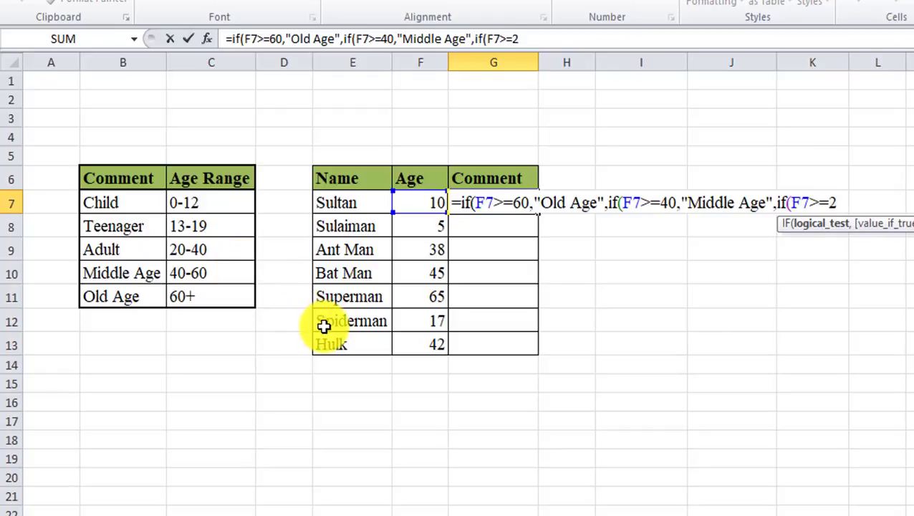
text(0,"Ad)
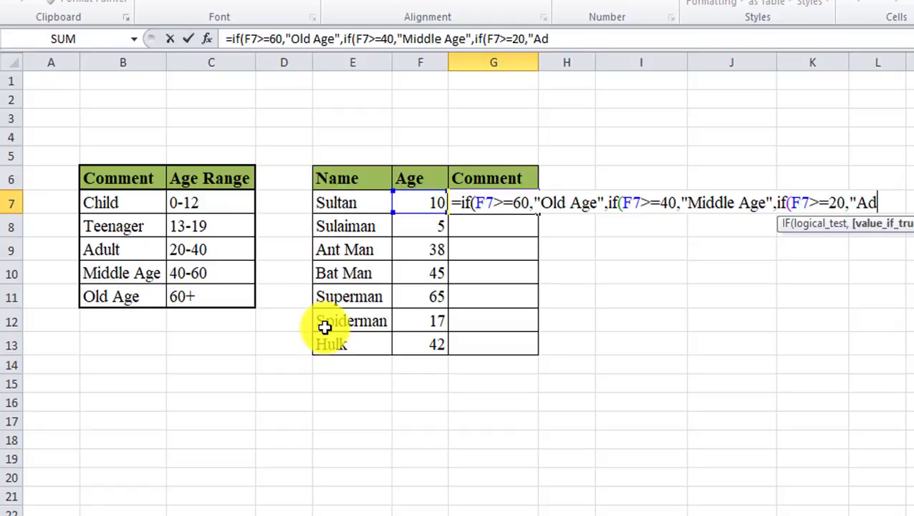
text(ul)
text(t")
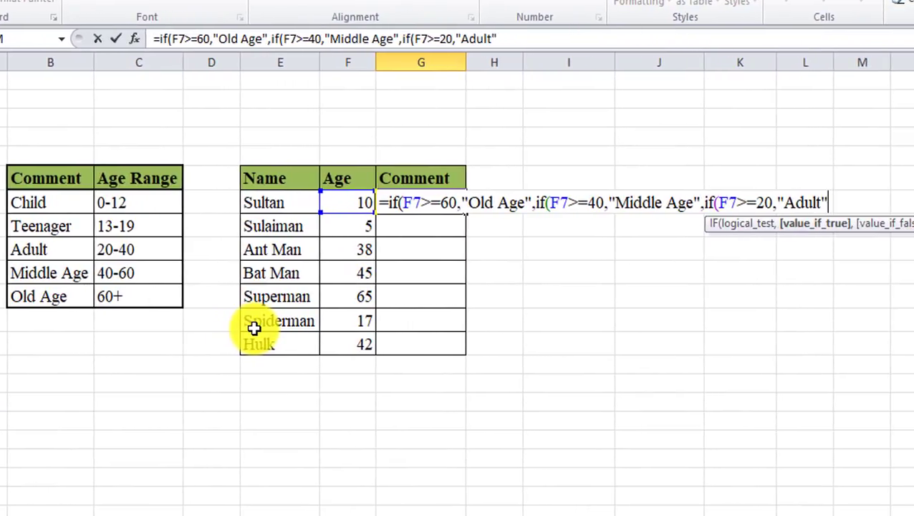
text(,)
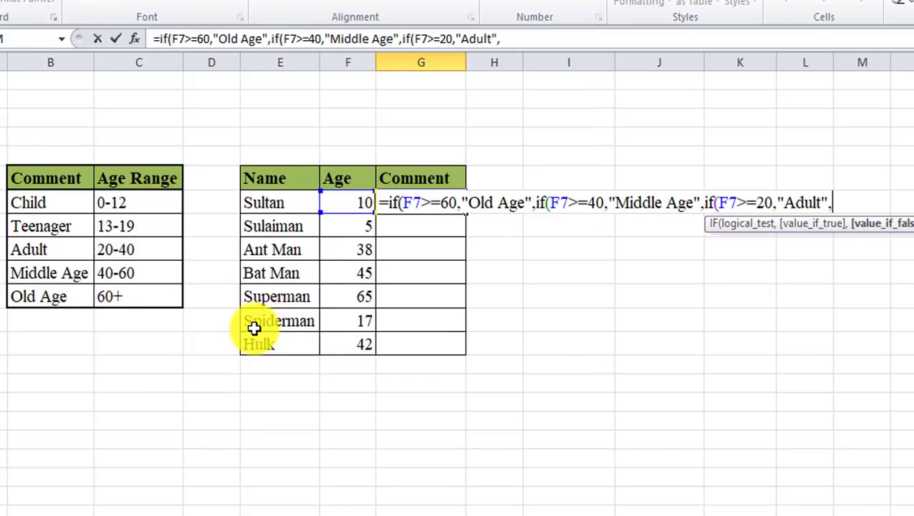
text(i)
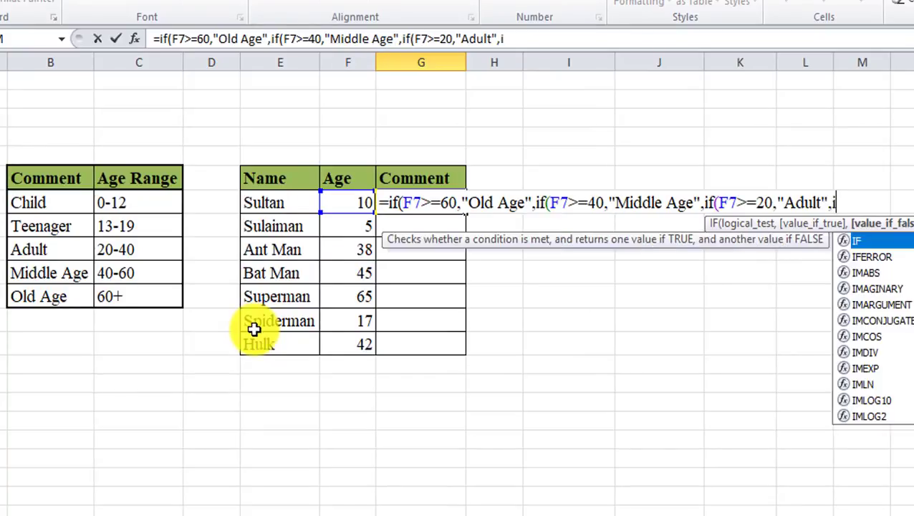
text(f)
text(()
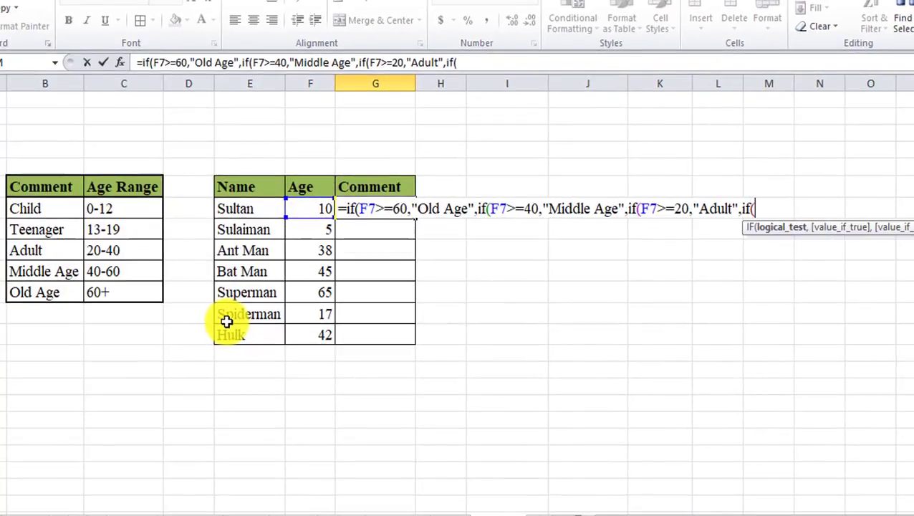
- Complete G7's formula with IF(F7>=13,"Teenager","Child") and closing brackets, then enter it
click(309, 209)
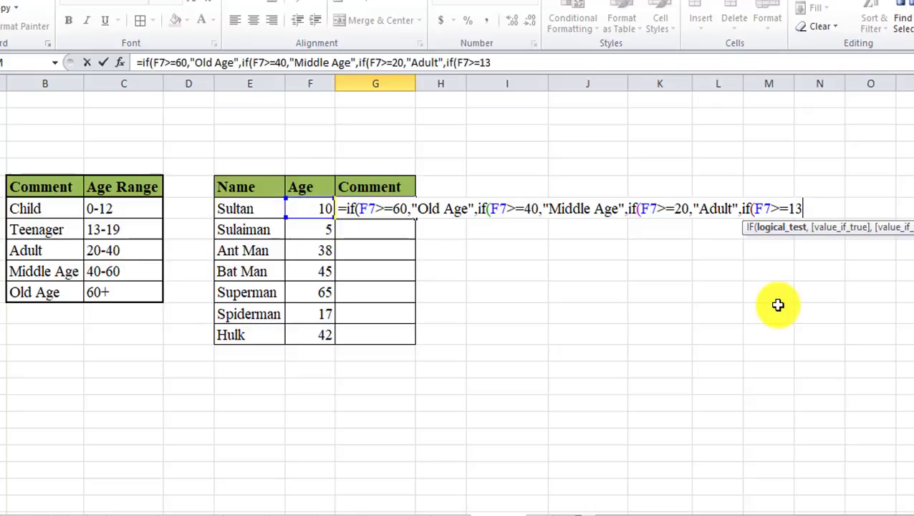
text(,"Teenager)
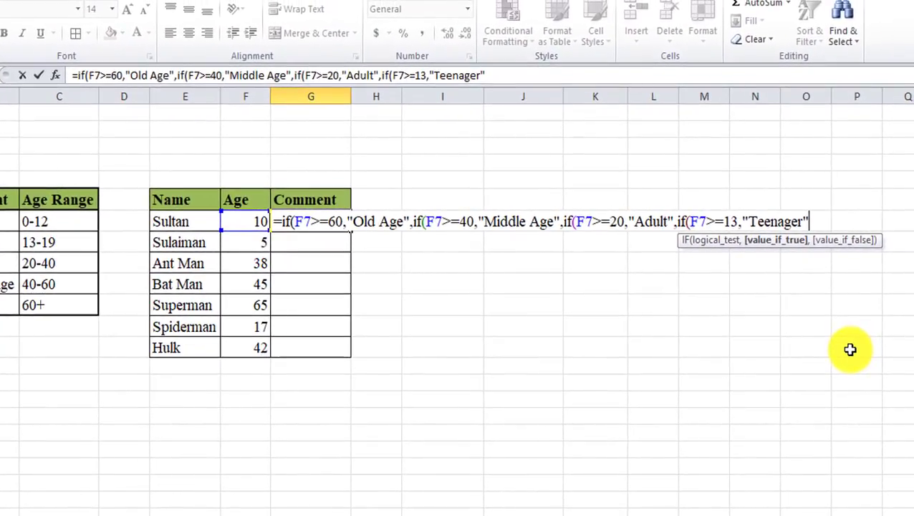
text(,)
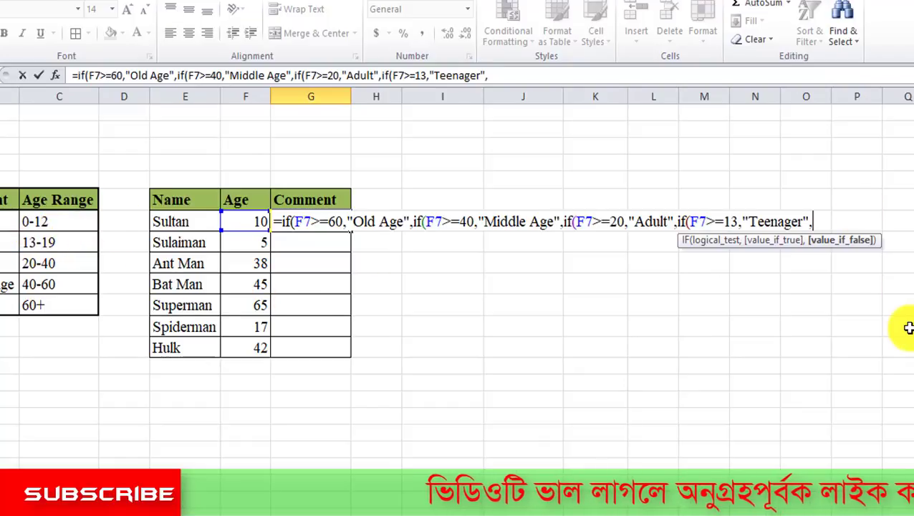
text(")
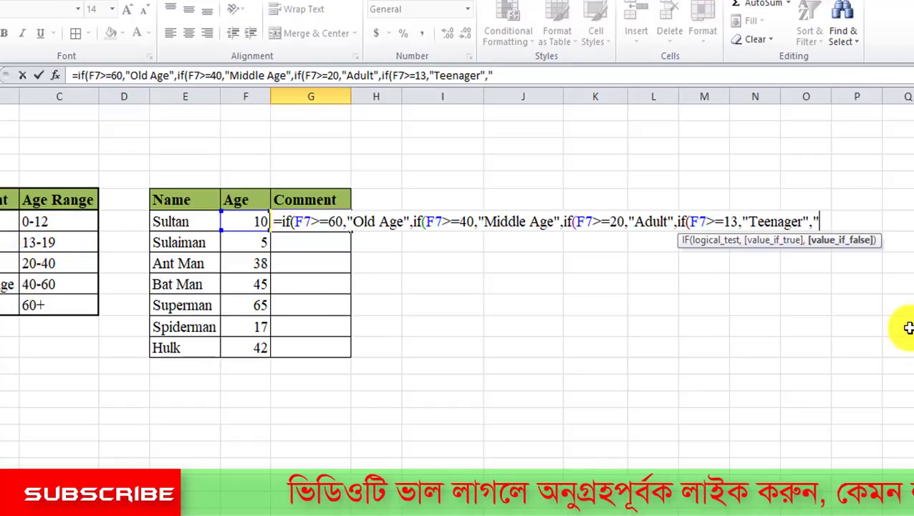
text(Ch)
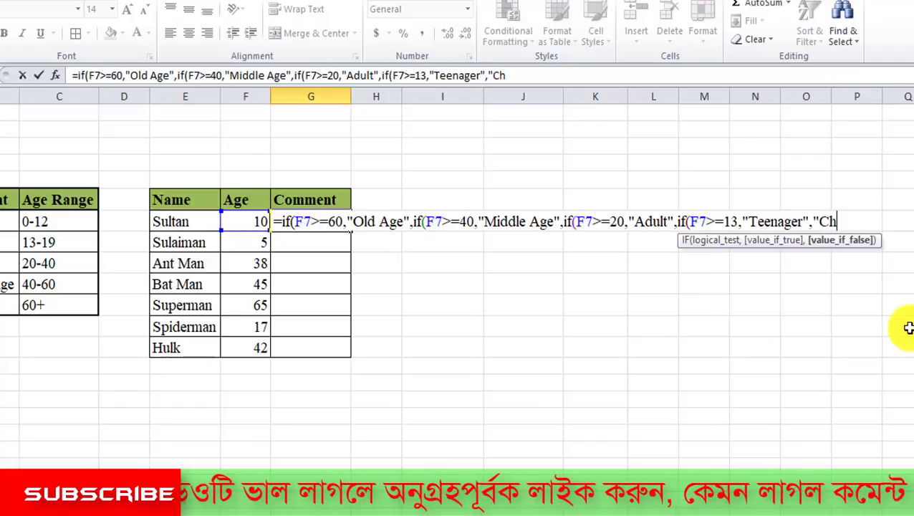
text(ild)
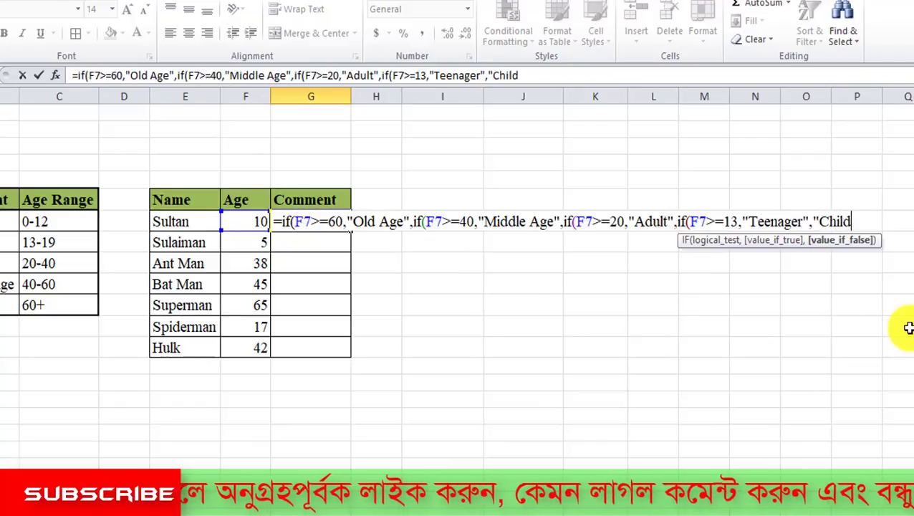
text(")
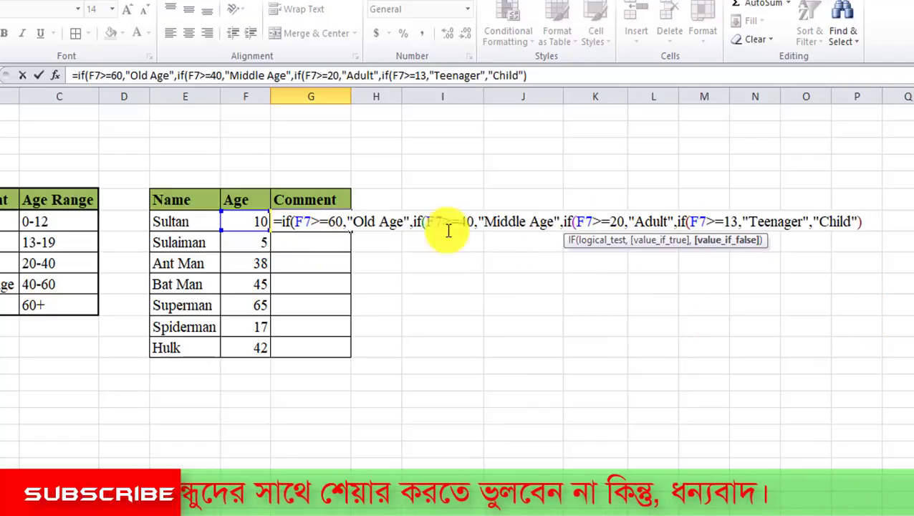
text())
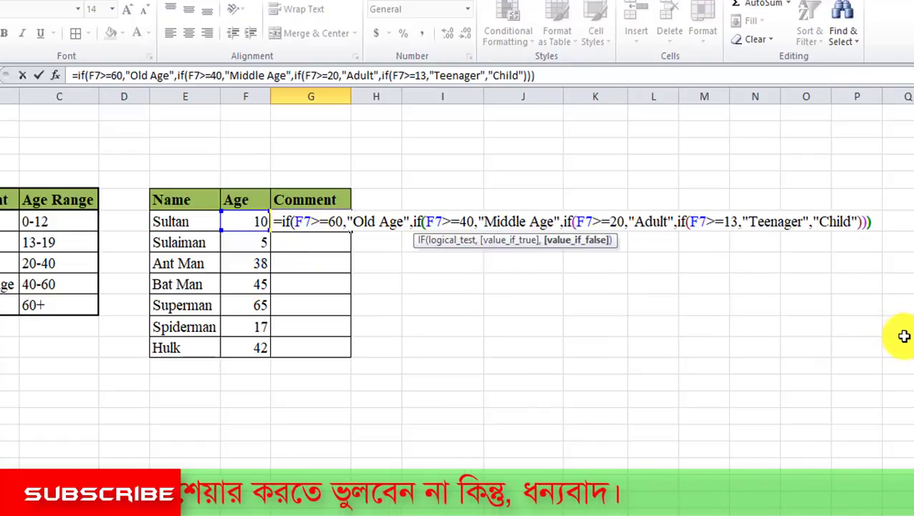
text()))
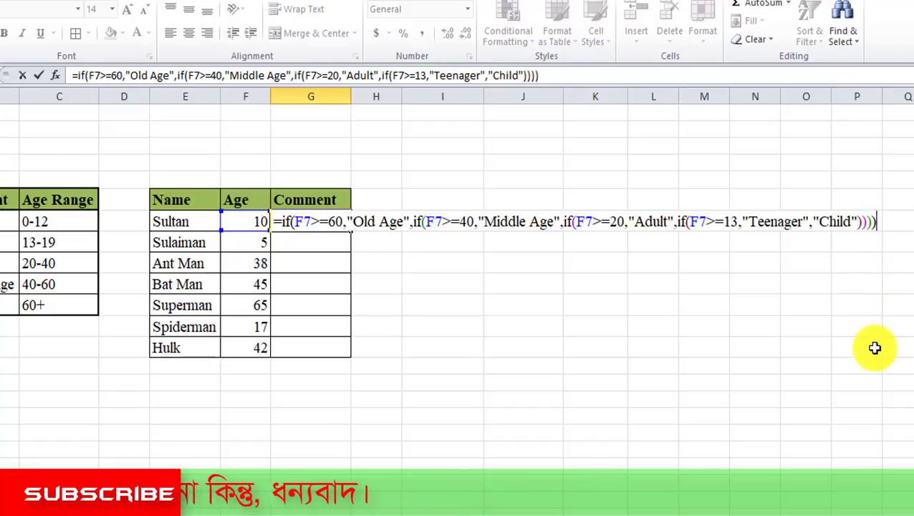
key(Return)
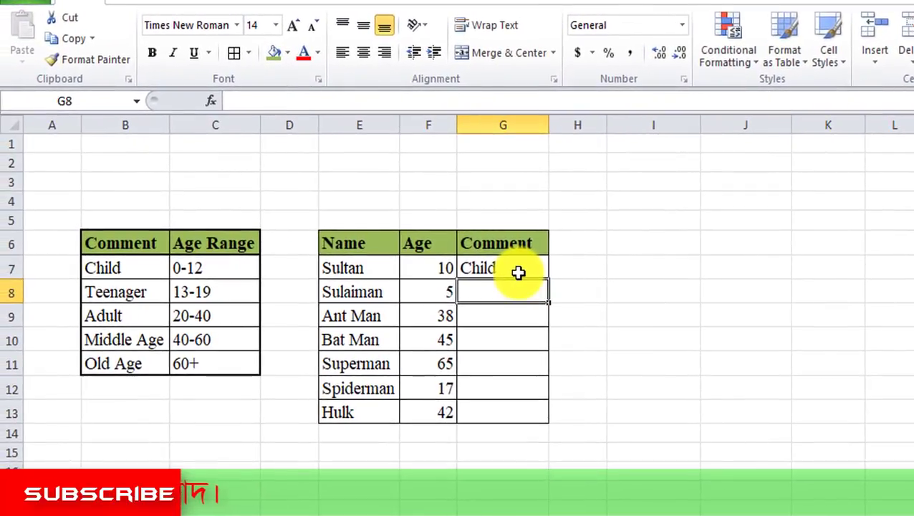
click(517, 272)
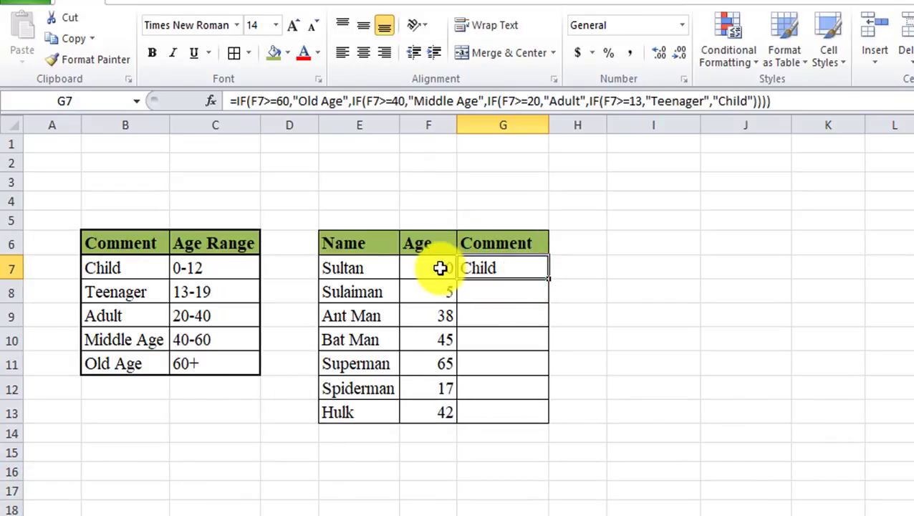
click(217, 293)
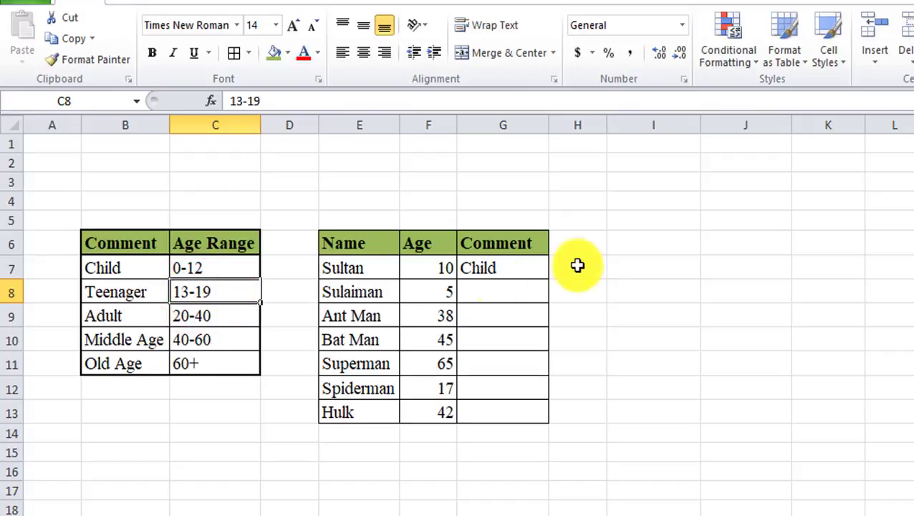
click(524, 269)
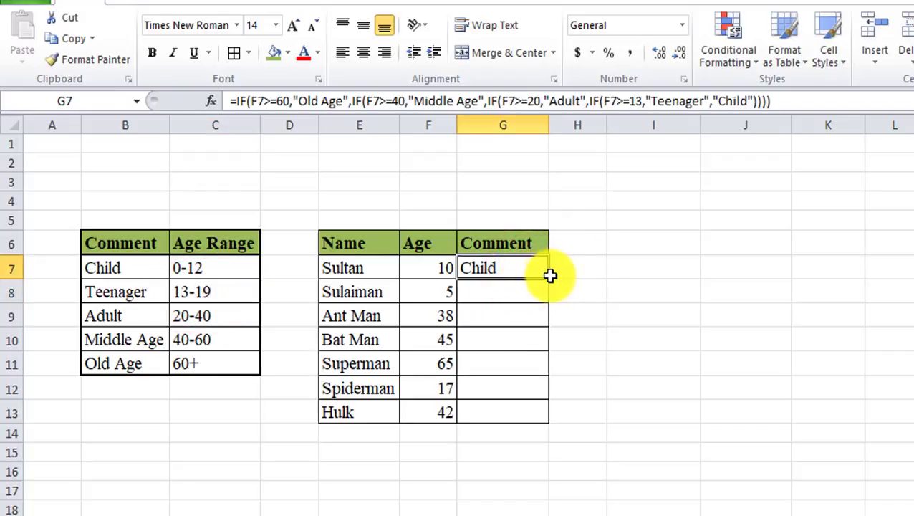
- Fill the G7 formula down to G13 and check the results in G8 through G10
double_click(549, 277)
click(623, 285)
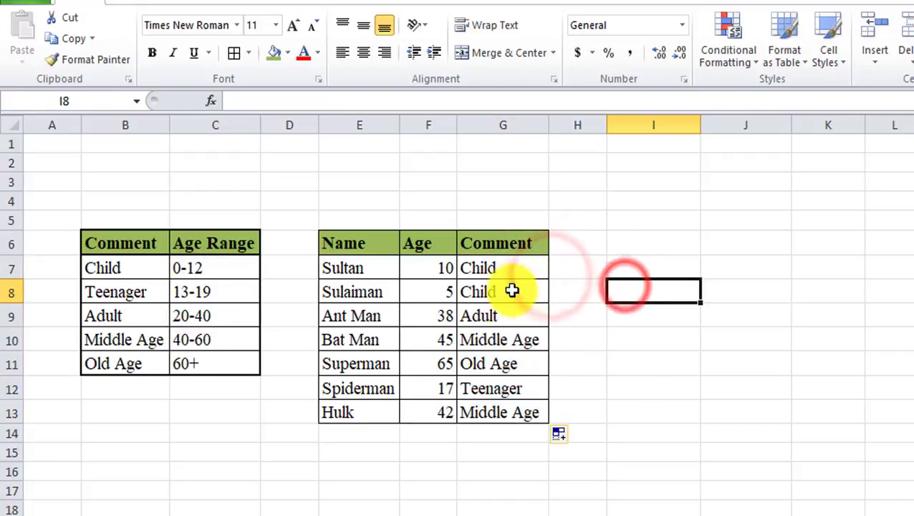
click(444, 294)
click(488, 291)
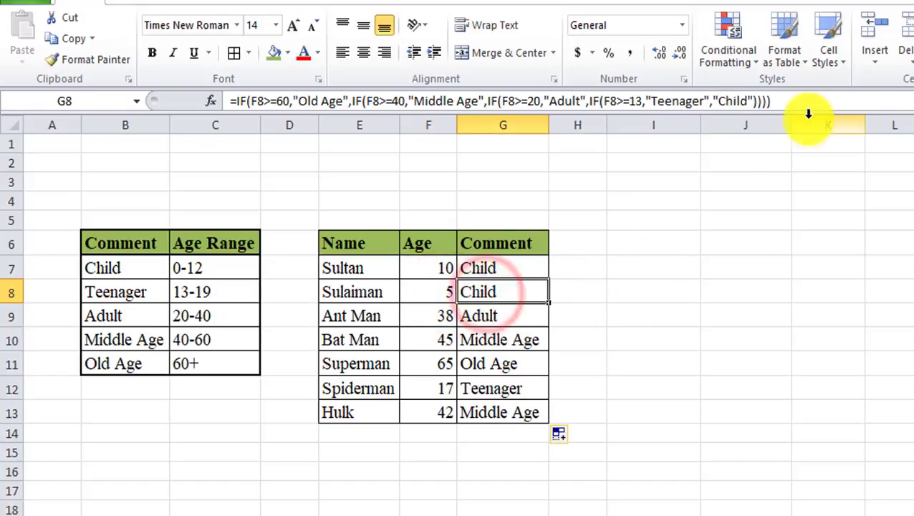
click(487, 315)
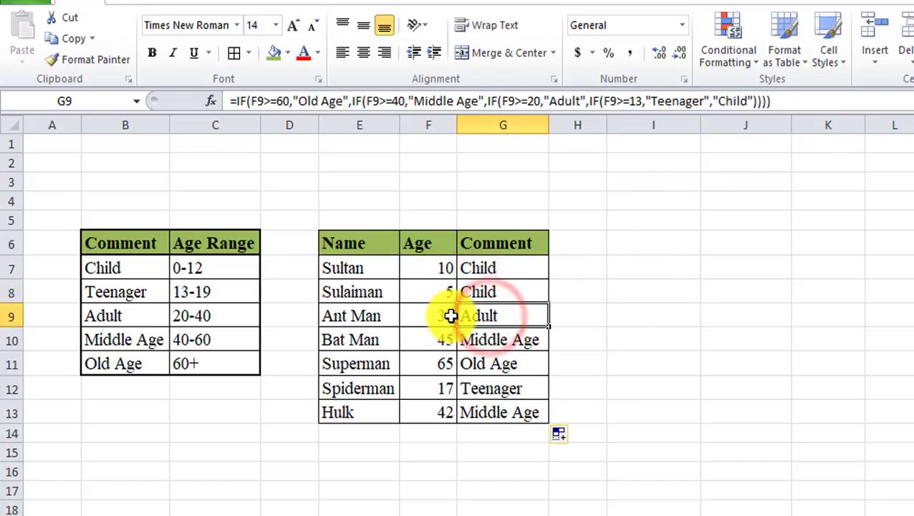
click(494, 342)
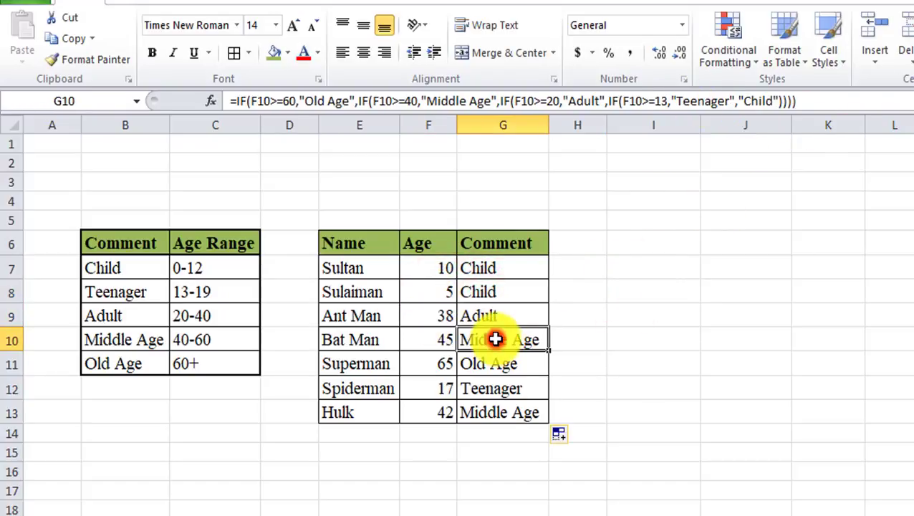
- Verify G11 Old Age (age 65) and G12 Teenager against the ranges, then check G13
click(445, 365)
click(472, 365)
click(194, 363)
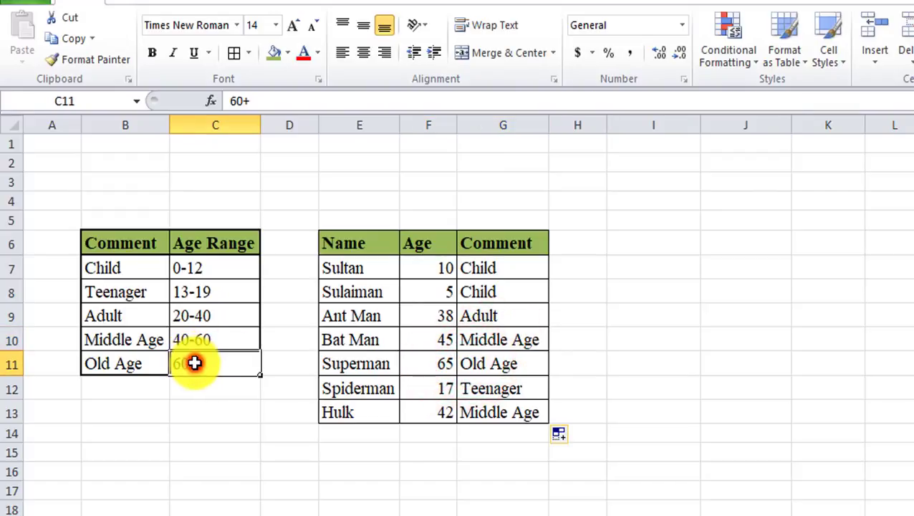
click(491, 394)
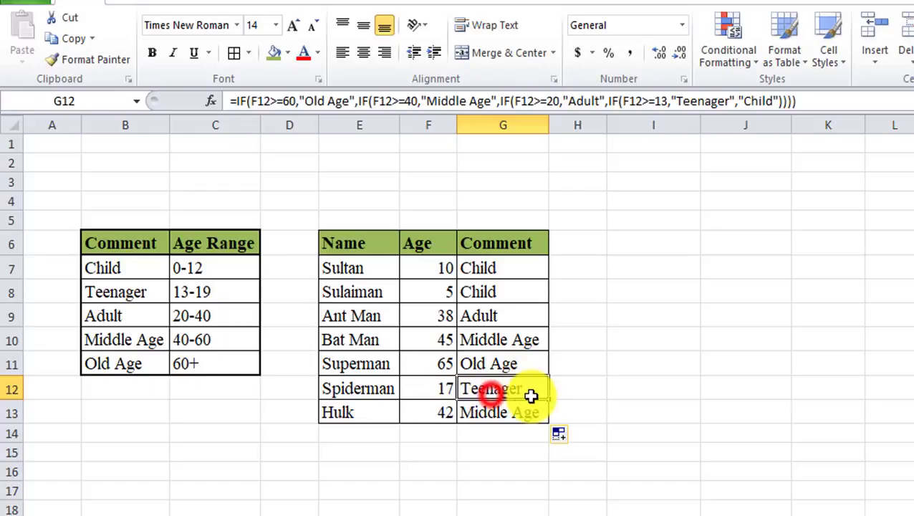
click(222, 292)
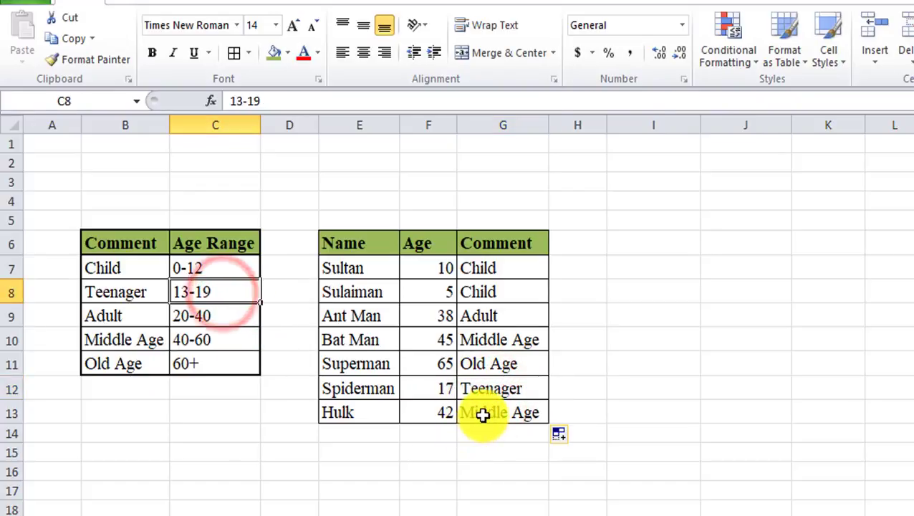
click(480, 417)
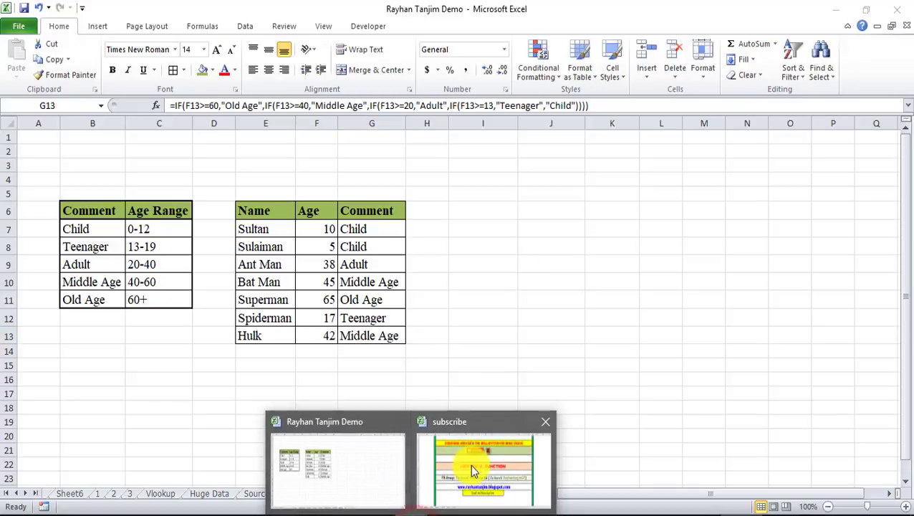
- Switch to the 'subscribe' workbook with the Nested IF Function banner
click(473, 464)
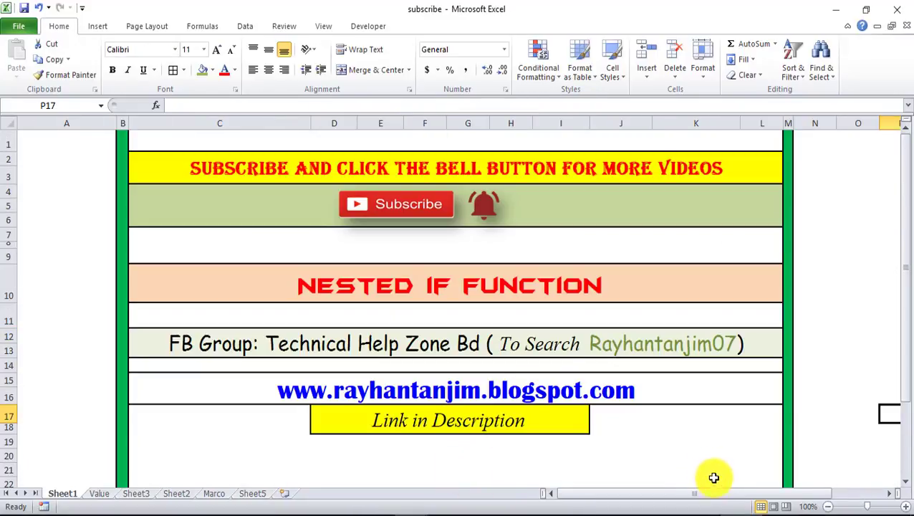